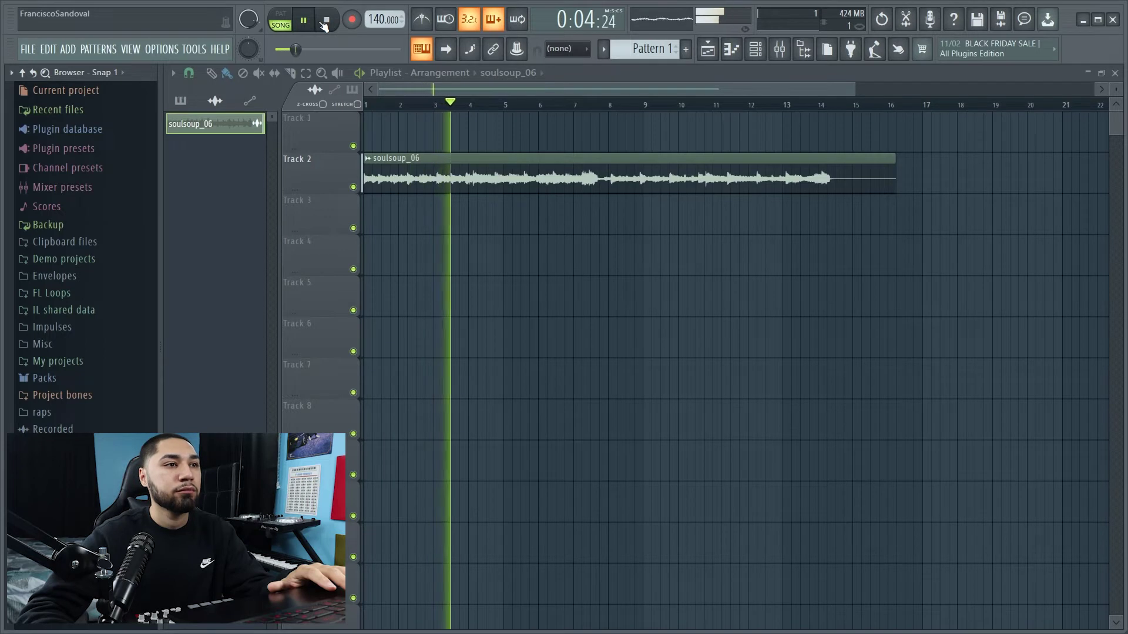
Detect the soulsoup_06 sample's tempo and apply 137.763 BPM to the project.
click(323, 22)
double_click(618, 178)
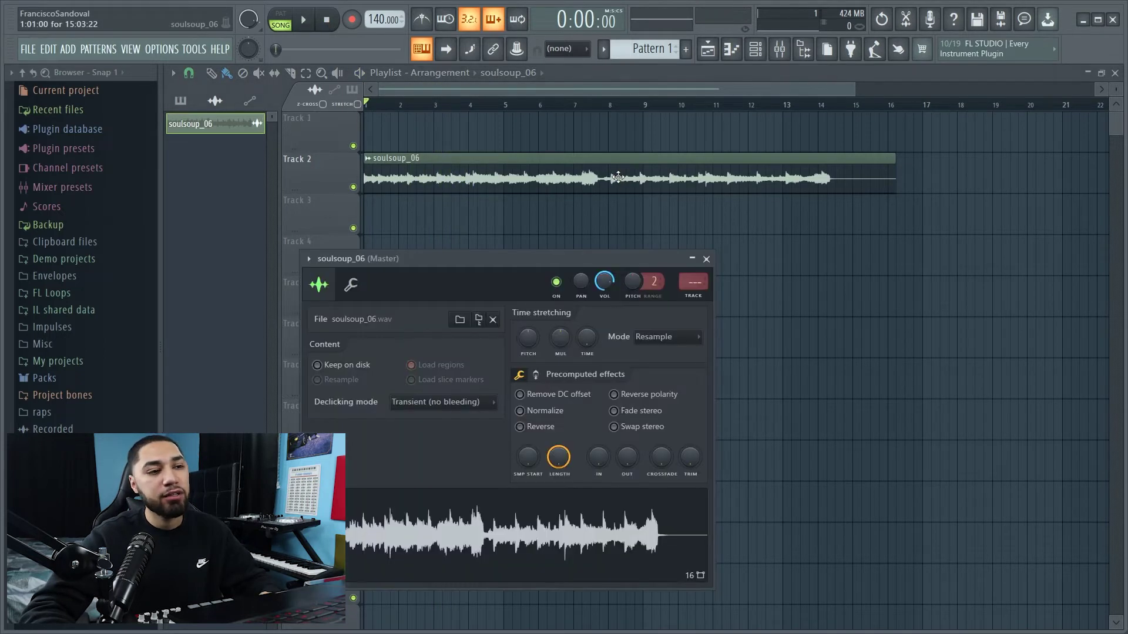
drag(507, 263, 599, 172)
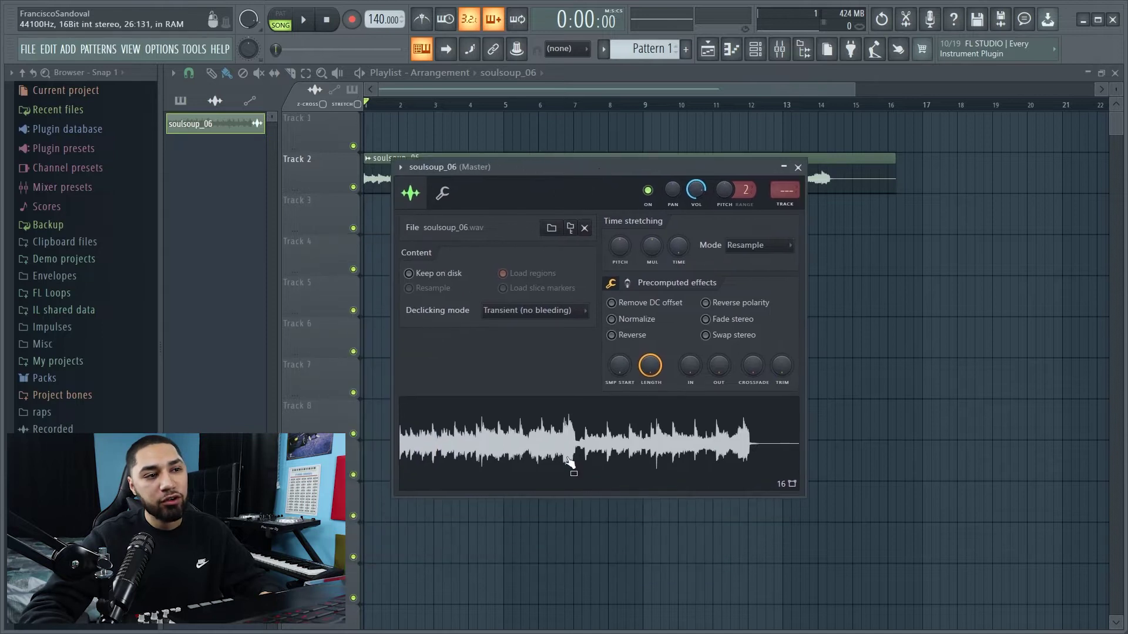
right_click(569, 438)
click(622, 543)
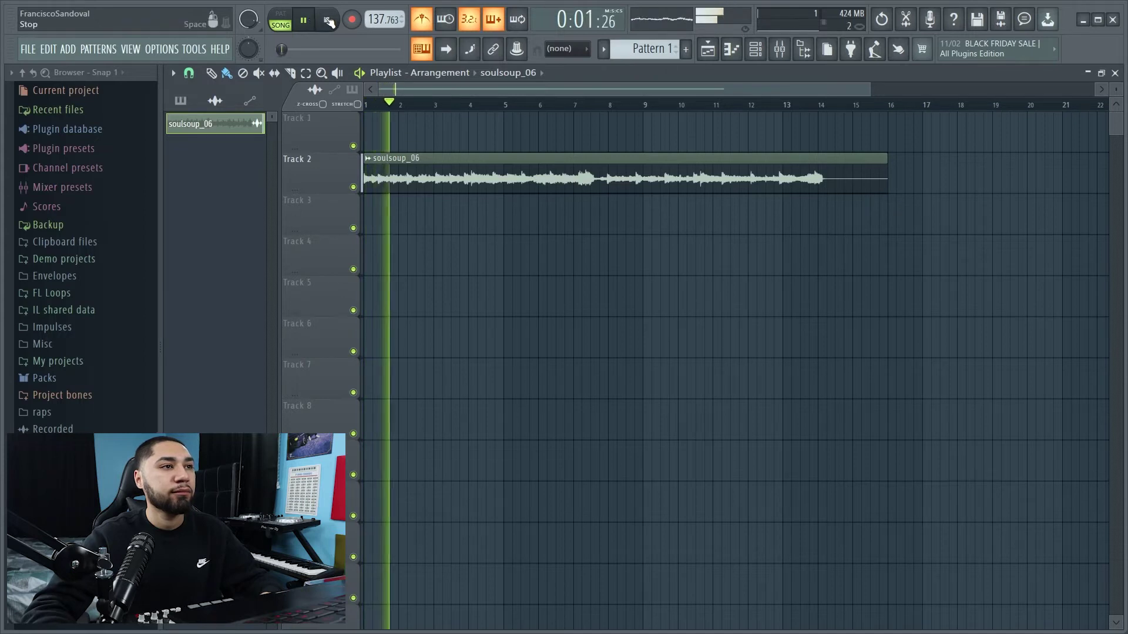
Replay the sample and raise the project tempo to 166 BPM to test the loop.
key(space)
scroll(632, 116, up, 2)
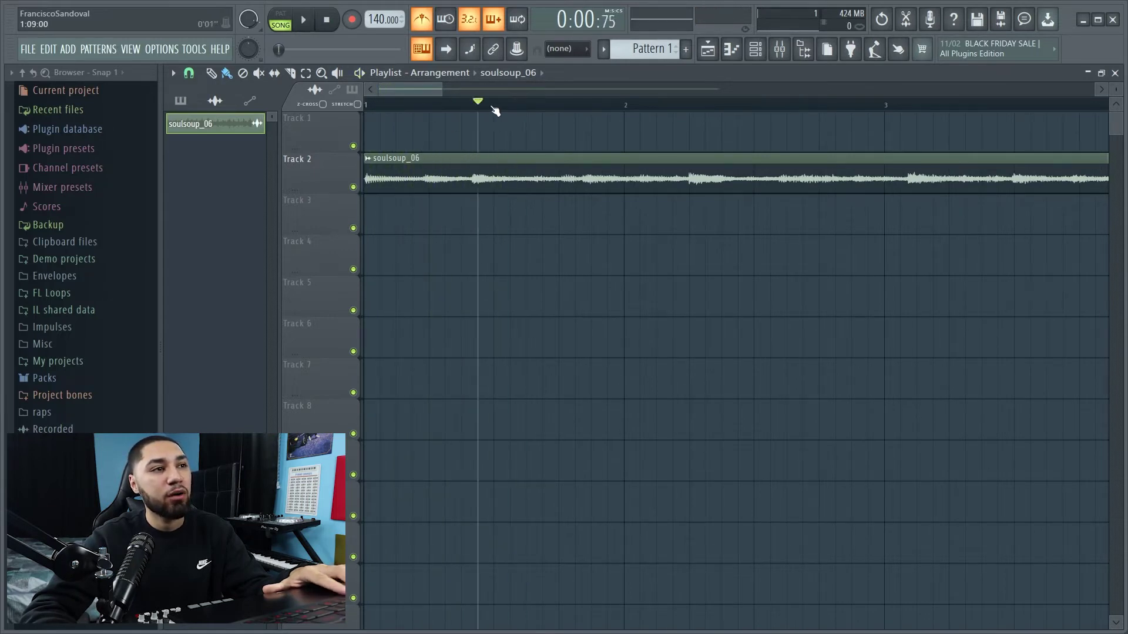
key(space)
key(space)
key(space)
key(space)
drag(381, 20, 380, 12)
key(space)
key(space)
key(space)
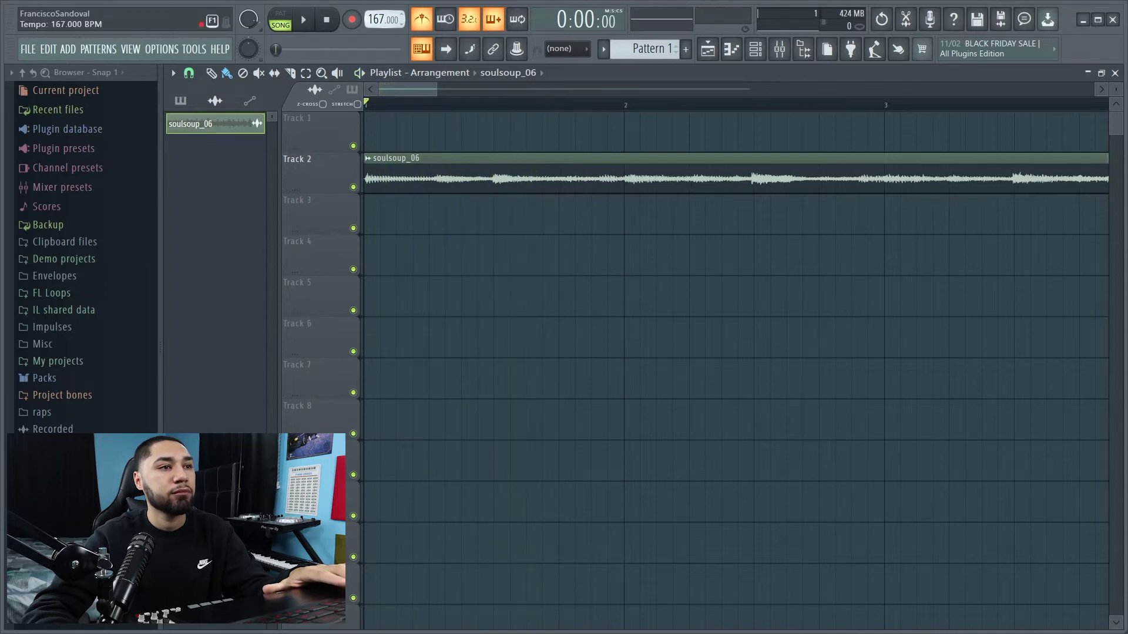
key(space)
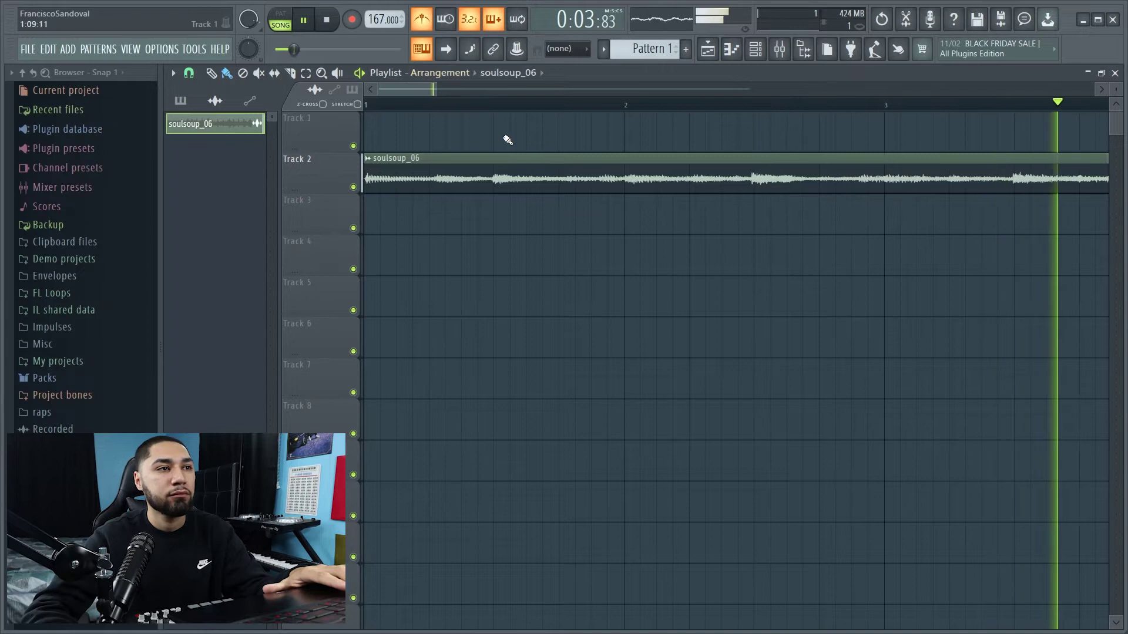
Rescale the playlist view, replay, and settle the tempo at 168 BPM.
drag(435, 90, 386, 104)
key(space)
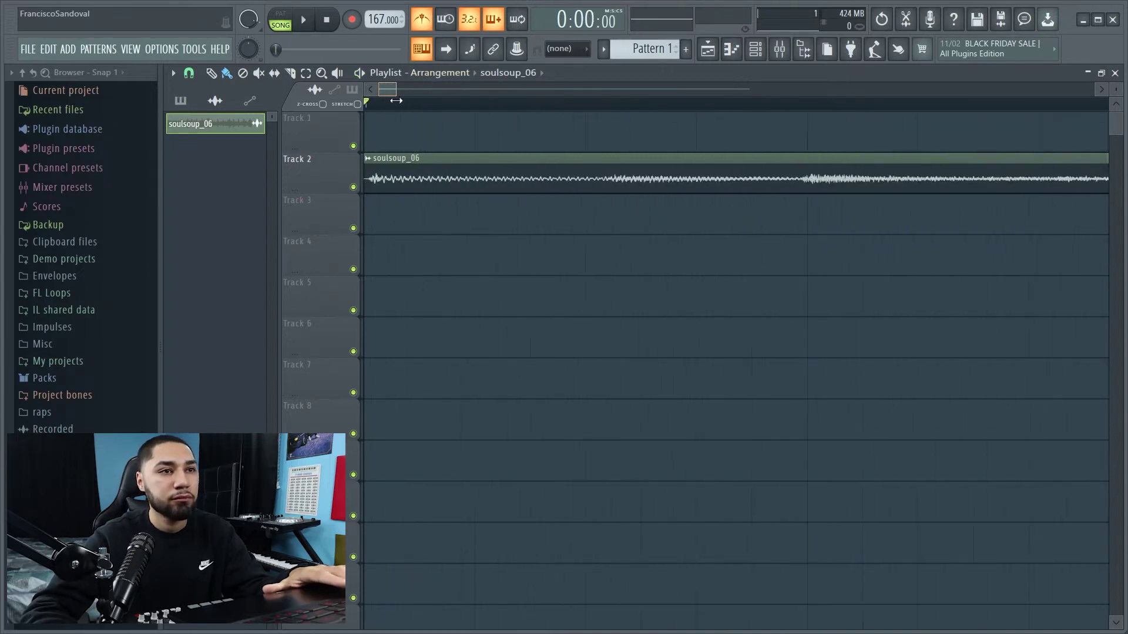
key(space)
drag(397, 89, 447, 90)
drag(383, 19, 383, 27)
scroll(379, 20, down, 1)
drag(440, 87, 535, 91)
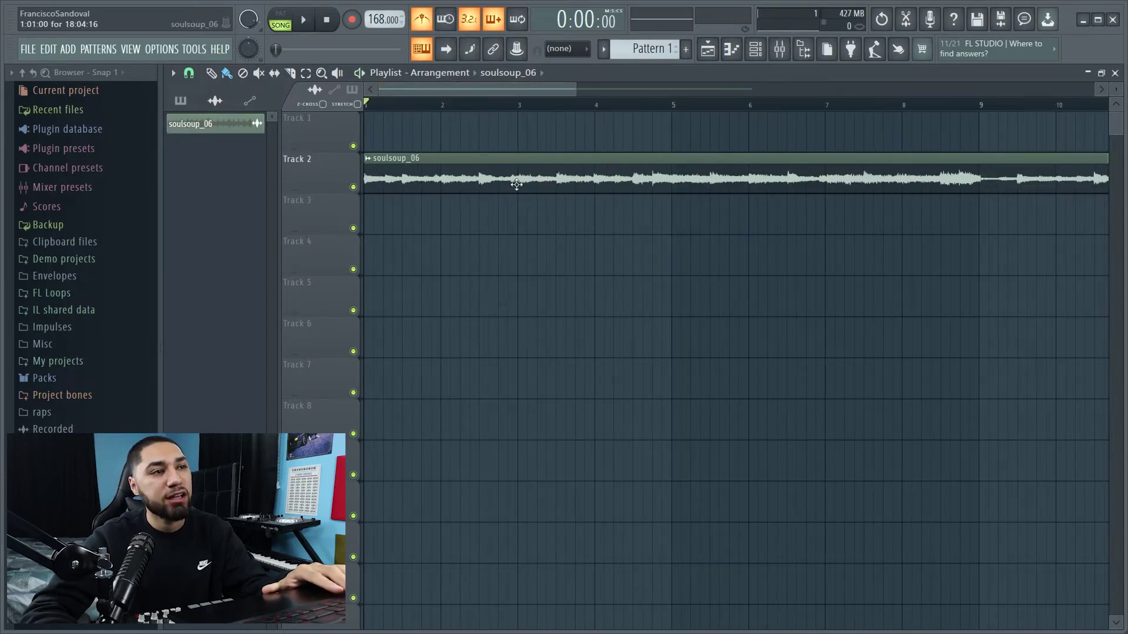
Open soulsoup_06 in Edison, select a chop extending to 3:721, and send it to the playlist.
double_click(516, 184)
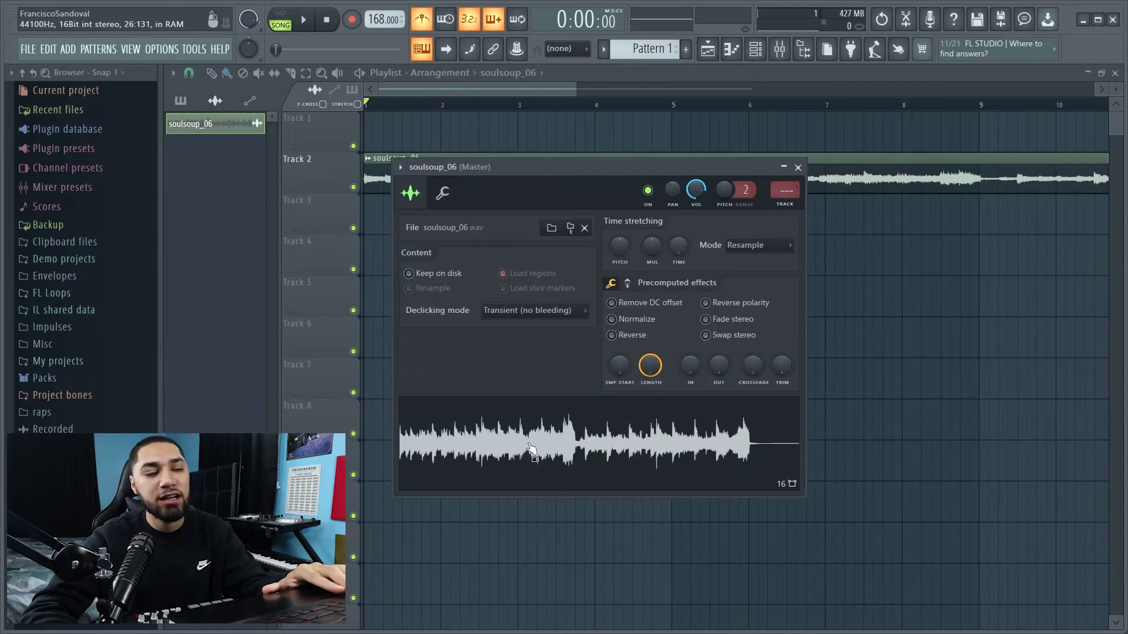
right_click(531, 447)
click(568, 446)
key(space)
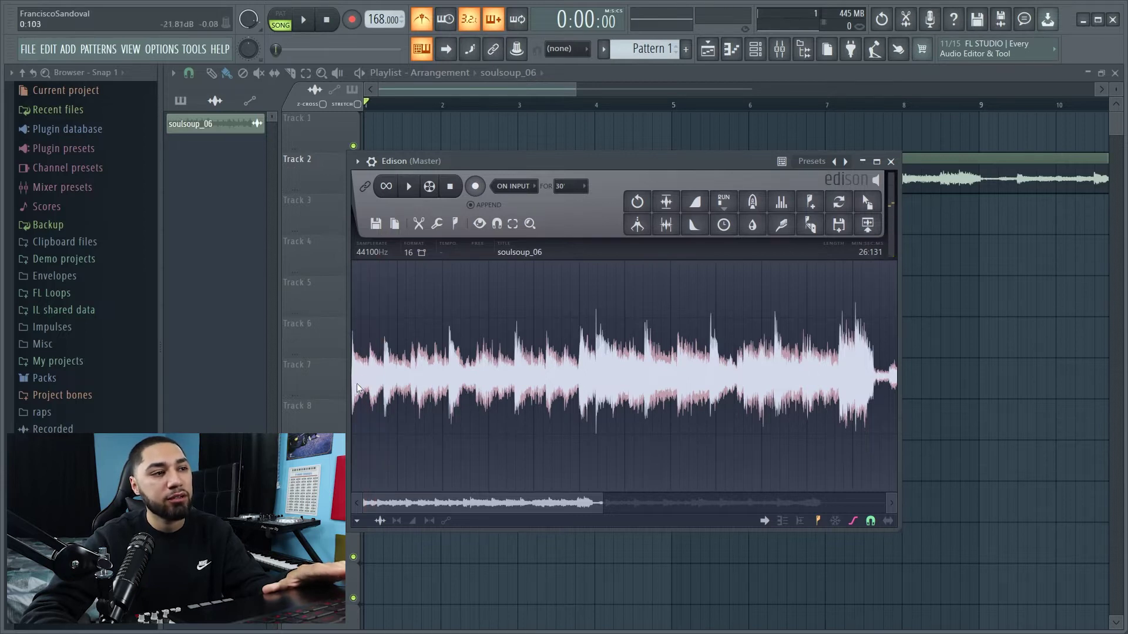
key(space)
key(space)
key(space)
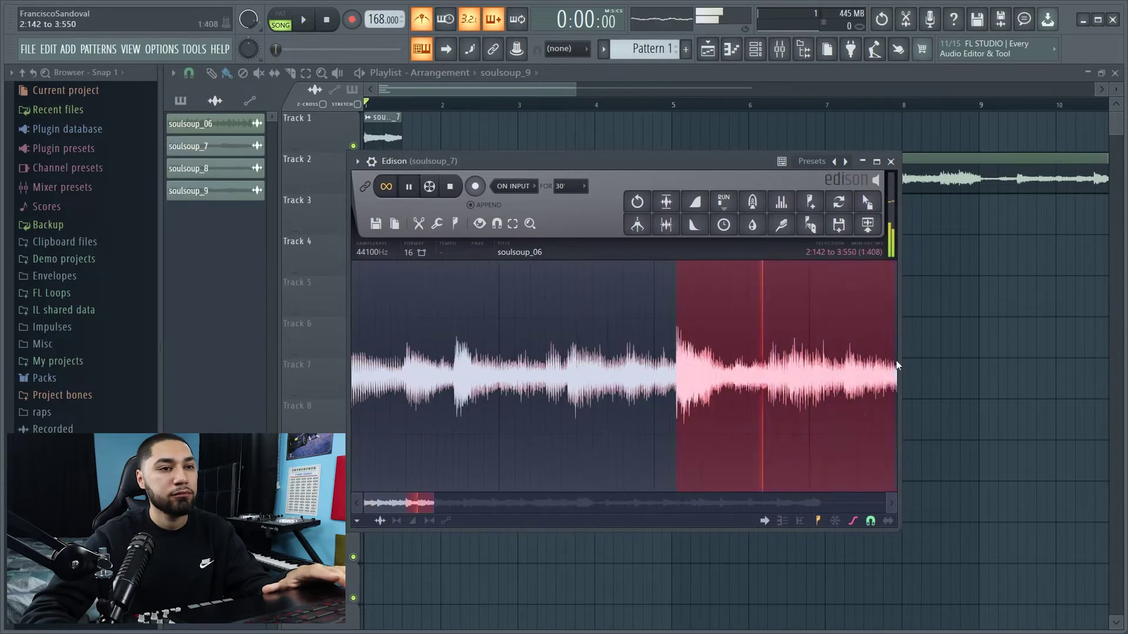
drag(896, 361, 692, 371)
click(868, 223)
scroll(525, 380, down, 2)
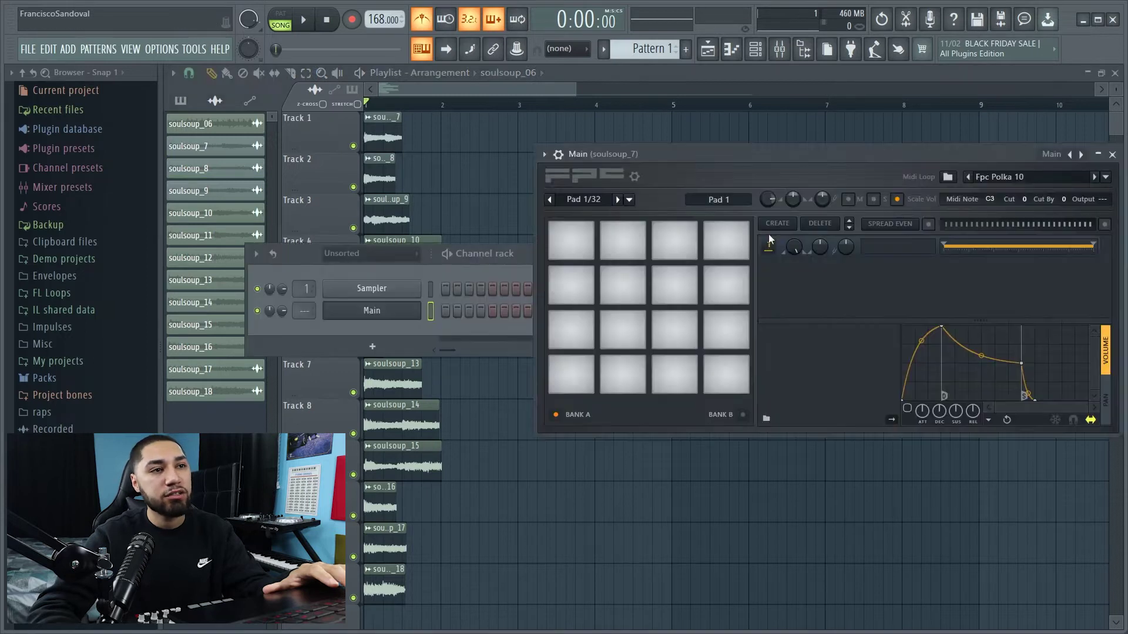
Reposition the FPC instrument window lower on screen.
drag(829, 151, 757, 214)
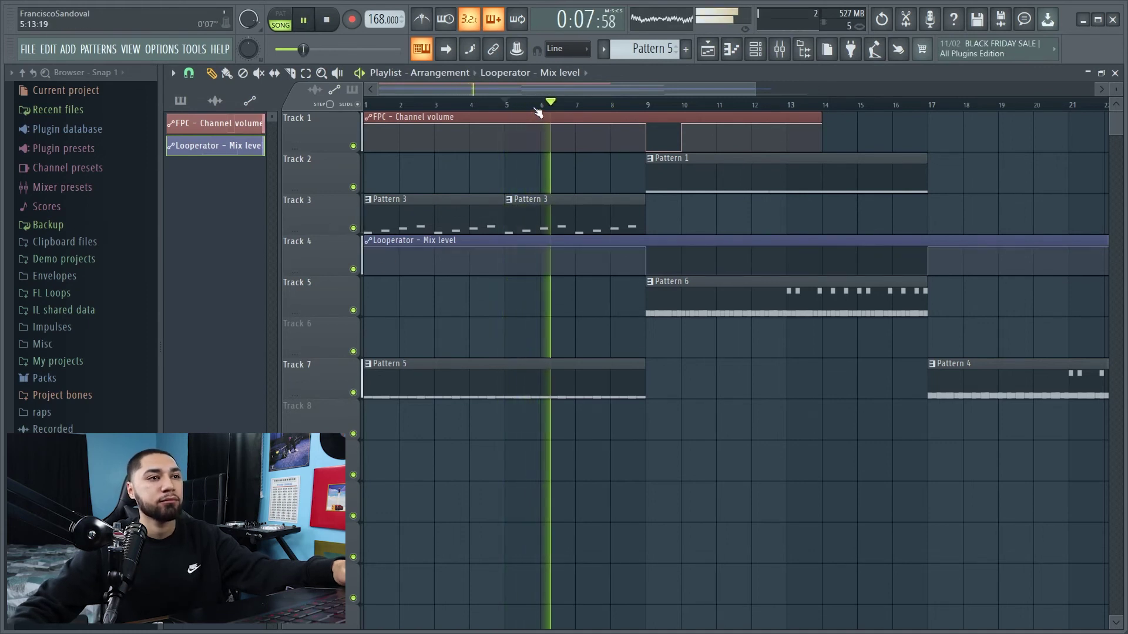
key(space)
Show the Channel Rack with the drum channels using F6.
key(F6)
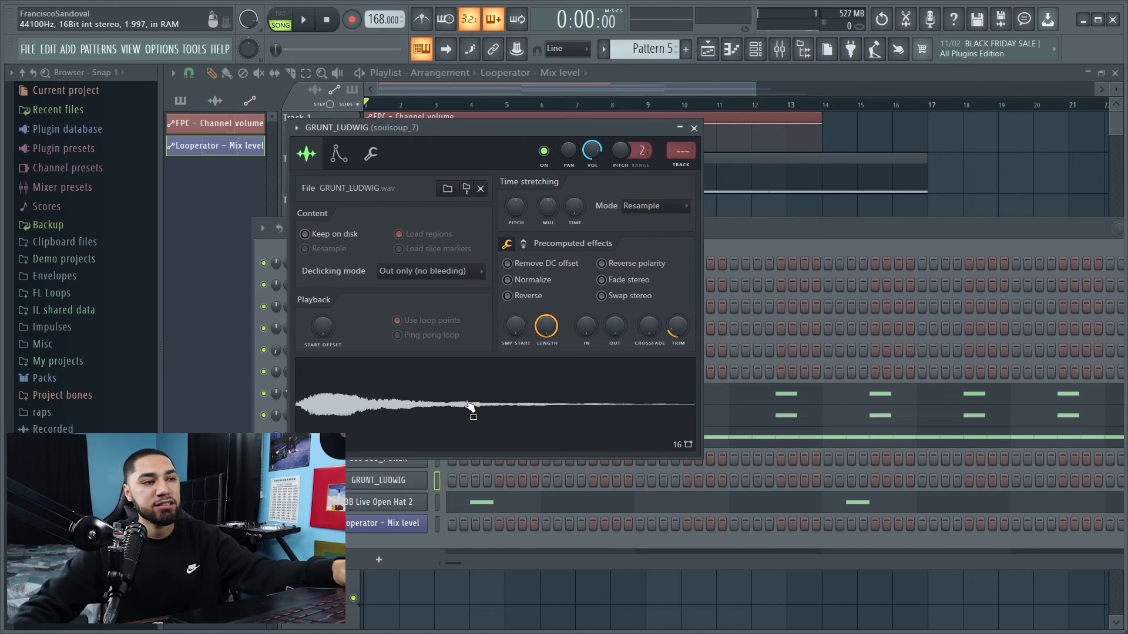